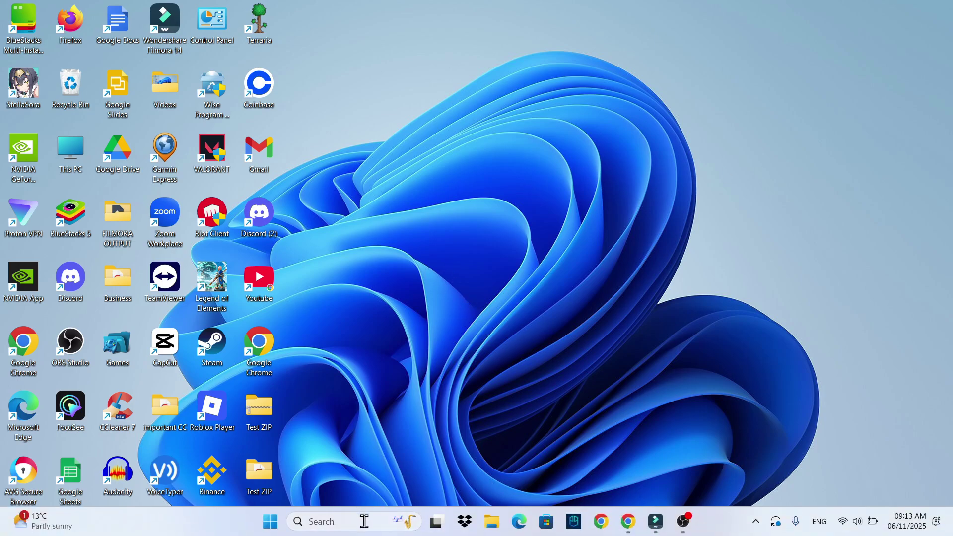
Search the taskbar for 'virus and threat protection'
left_click(364, 521)
type("vir")
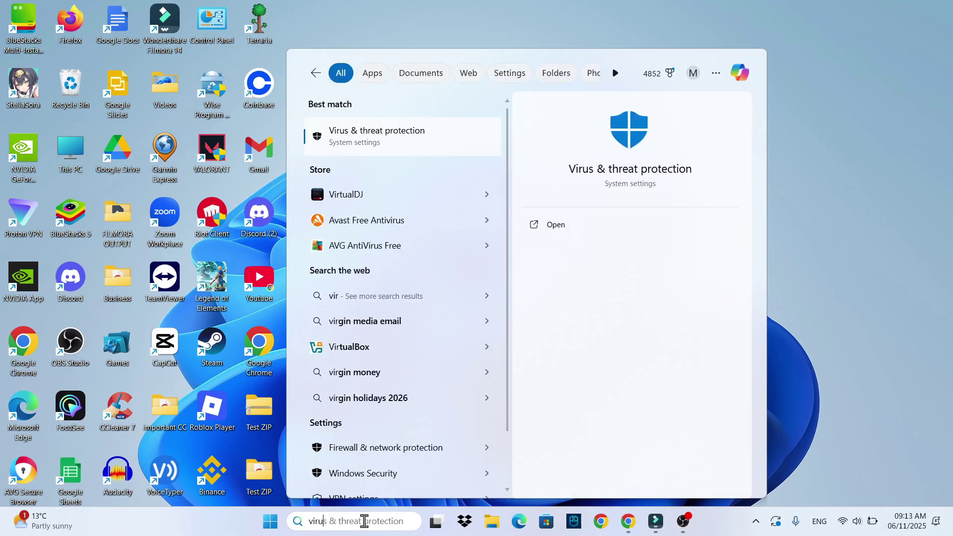
type("us and threat")
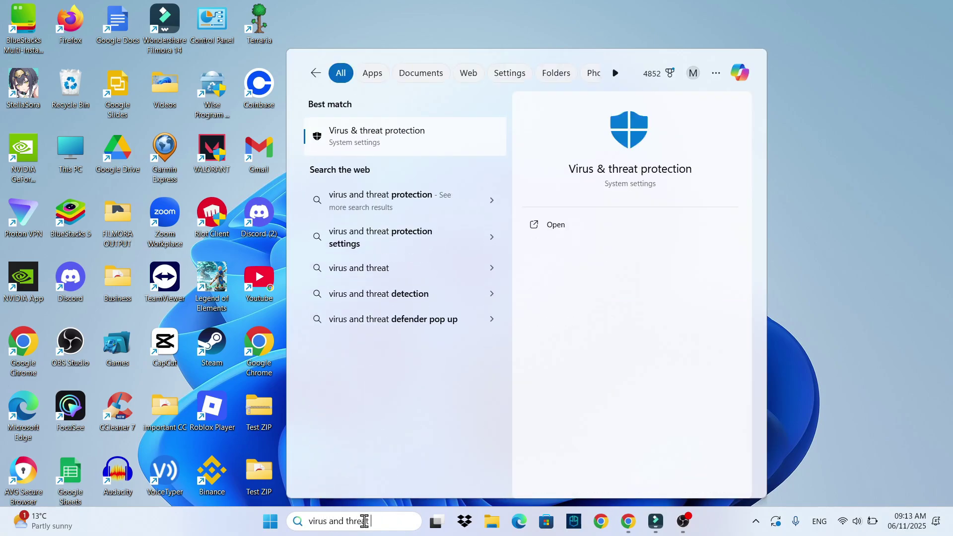
type(" protection")
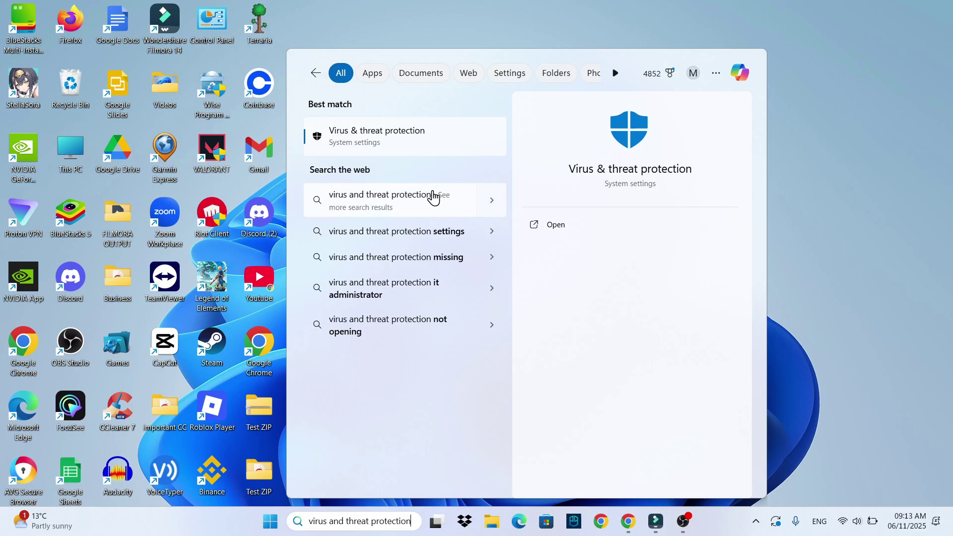
Open Virus & threat protection settings and check that the real-time, cloud-delivered and sample submission toggles are on
left_click(381, 133)
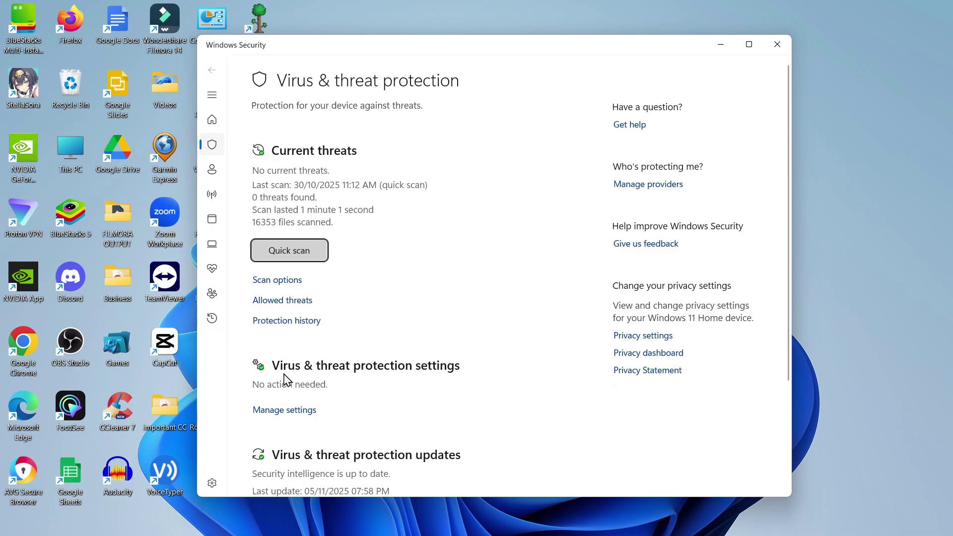
left_click(396, 370)
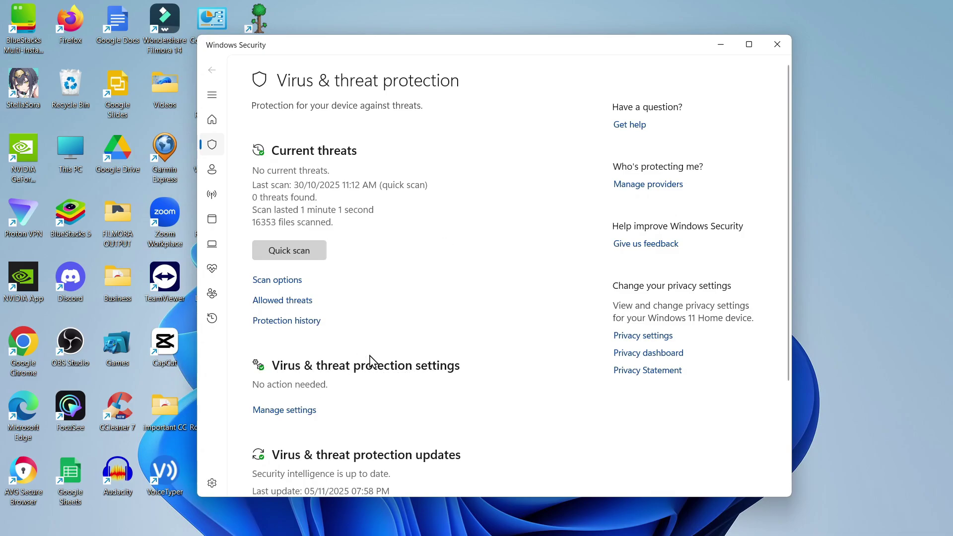
left_click(300, 412)
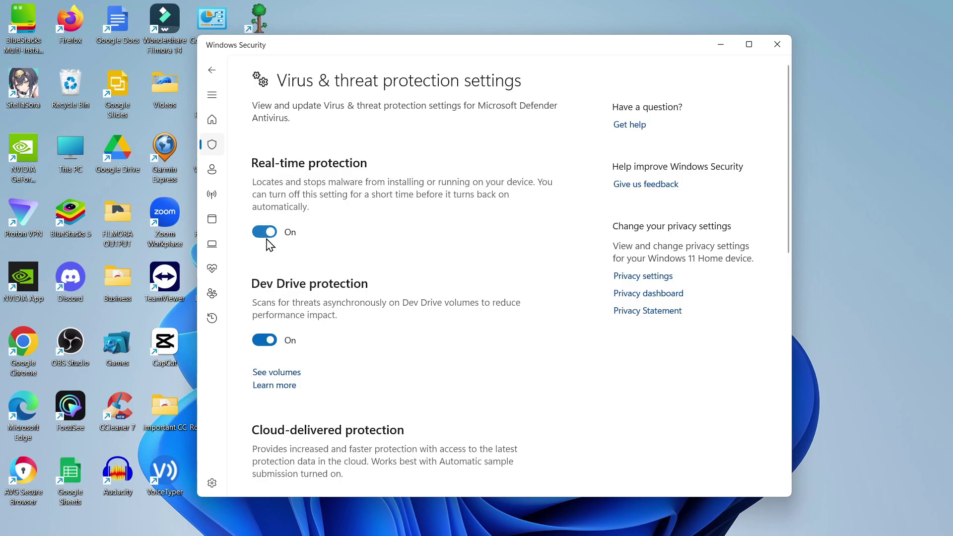
scroll(351, 266, "down", 3)
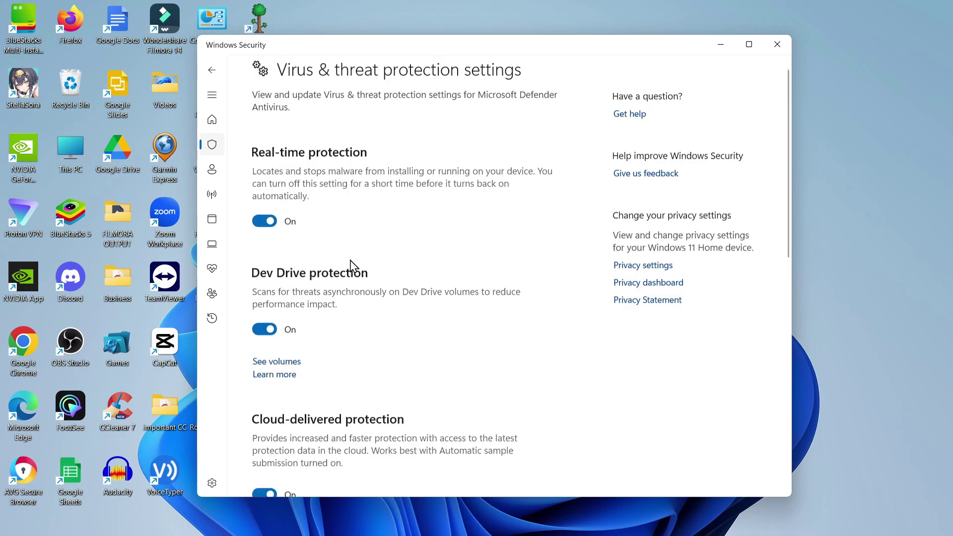
scroll(256, 374, "down", 2)
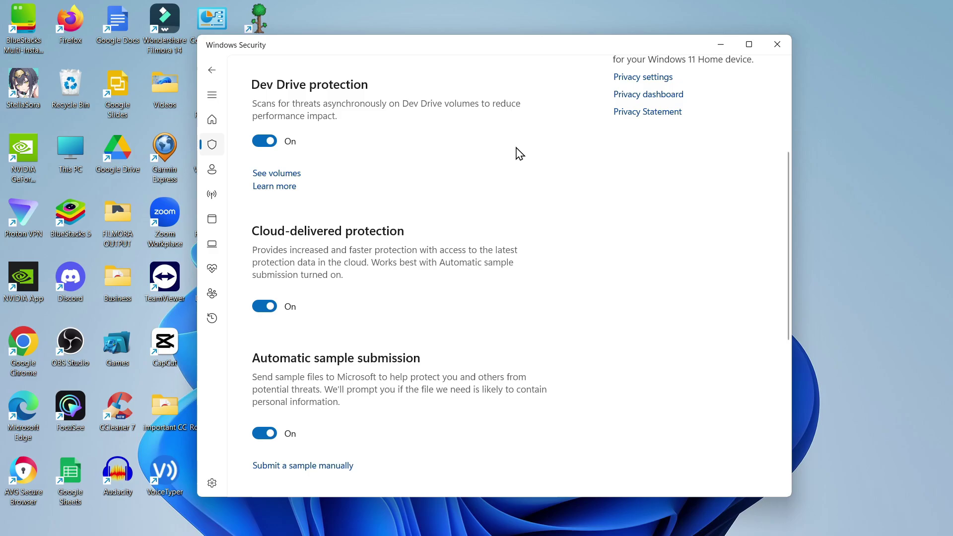
Close Windows Security and launch regedit from the Run dialog
left_click(777, 44)
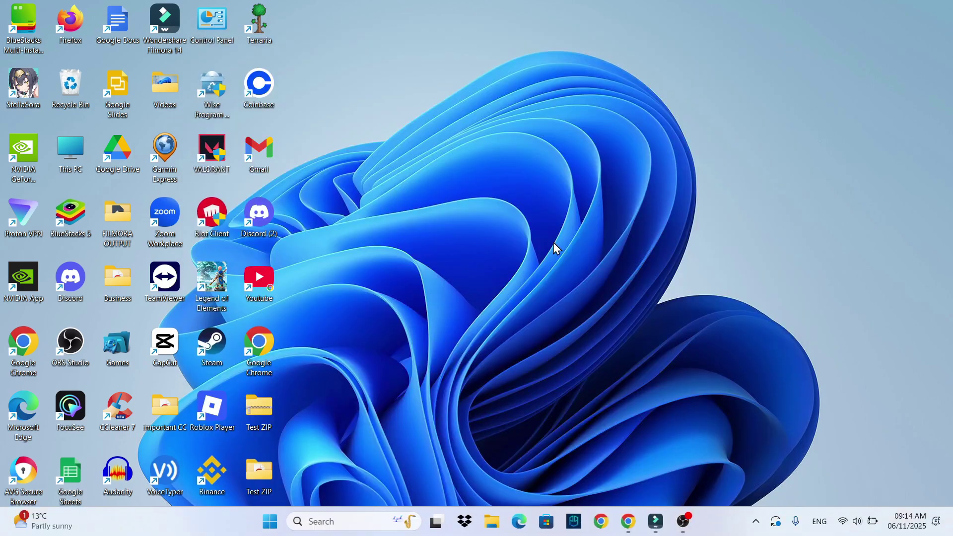
left_click(326, 521)
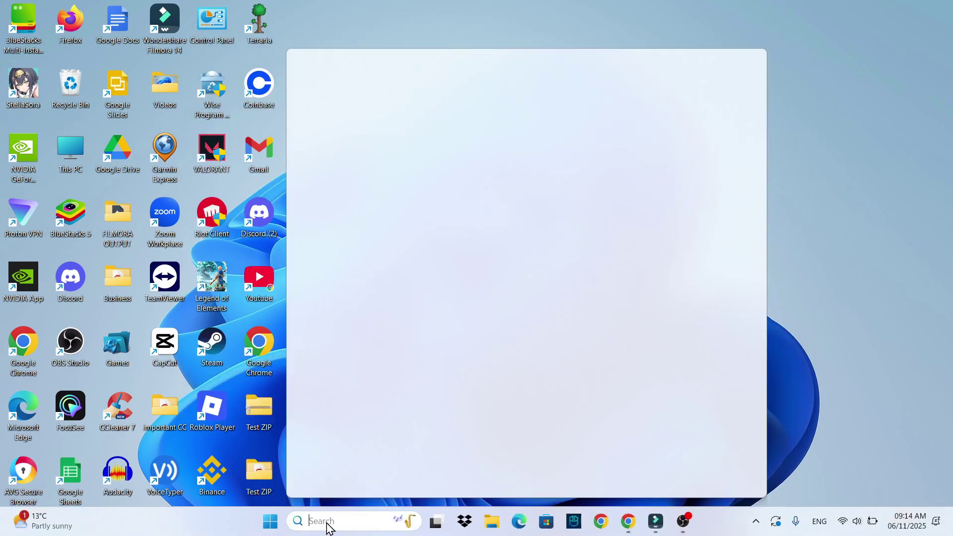
type("RUN")
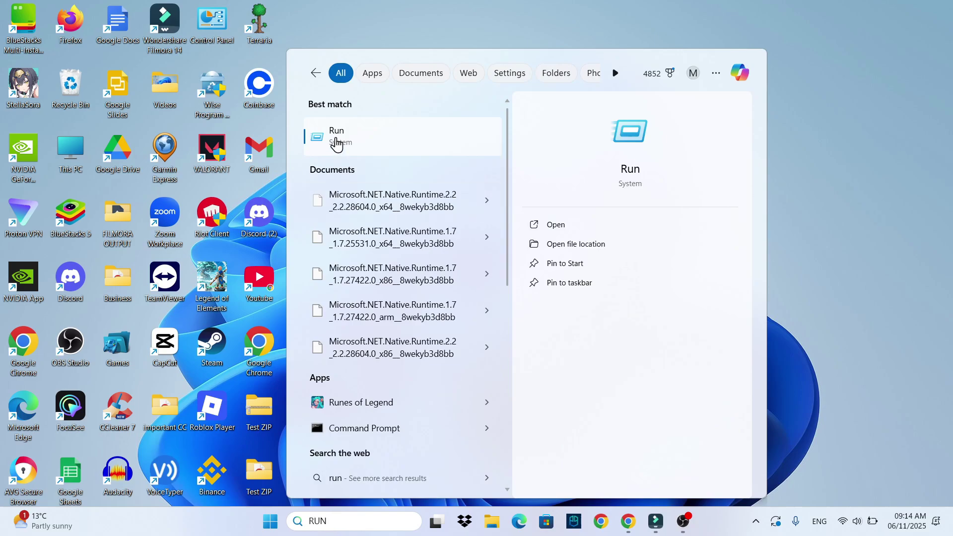
left_click(354, 139)
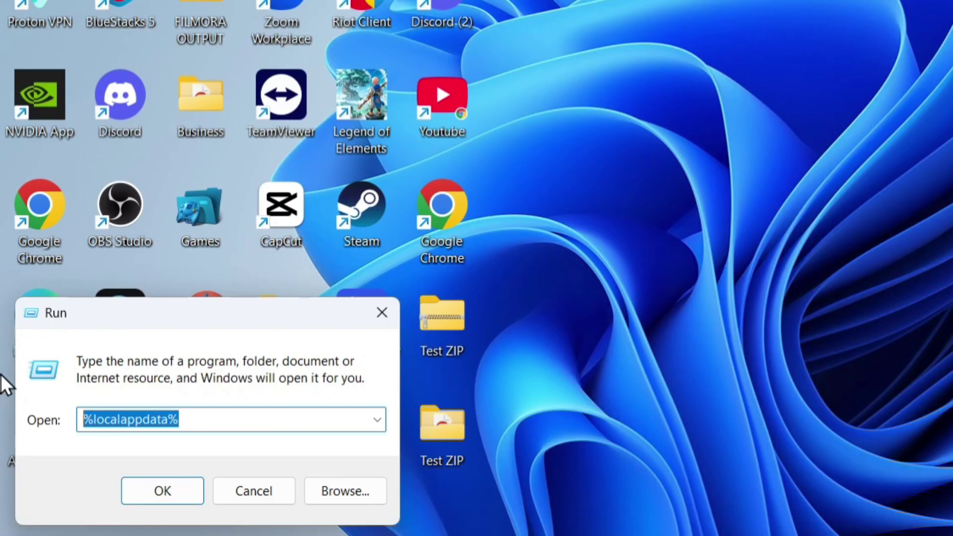
type("REGEDIT")
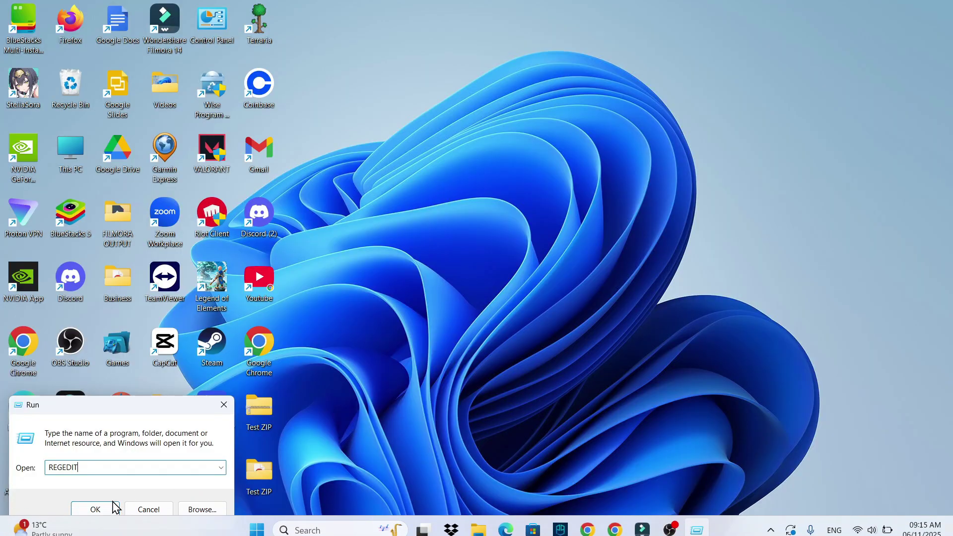
left_click(112, 508)
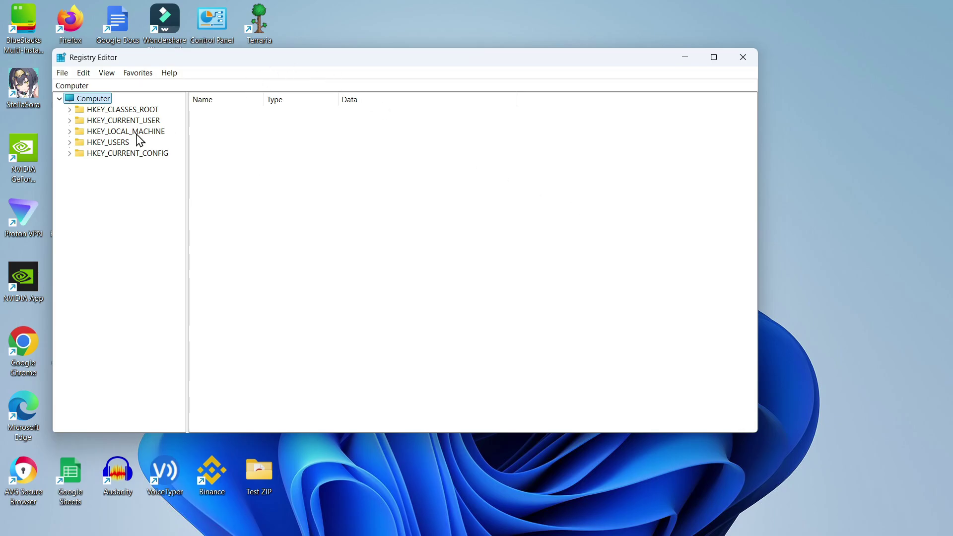
Expand HKEY_LOCAL_MACHINE > SOFTWARE > Policies > Microsoft to reach the Windows Defender key
left_click(70, 132)
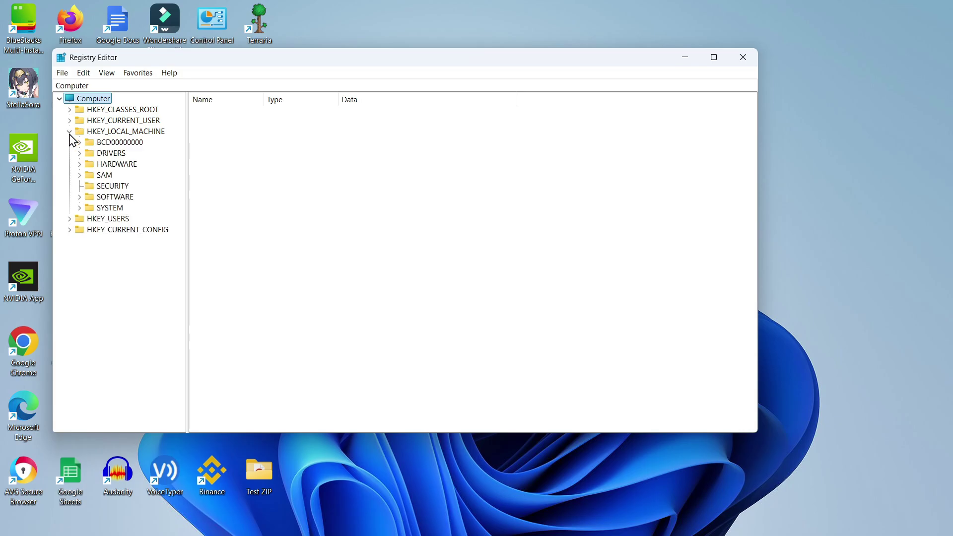
left_click(79, 198)
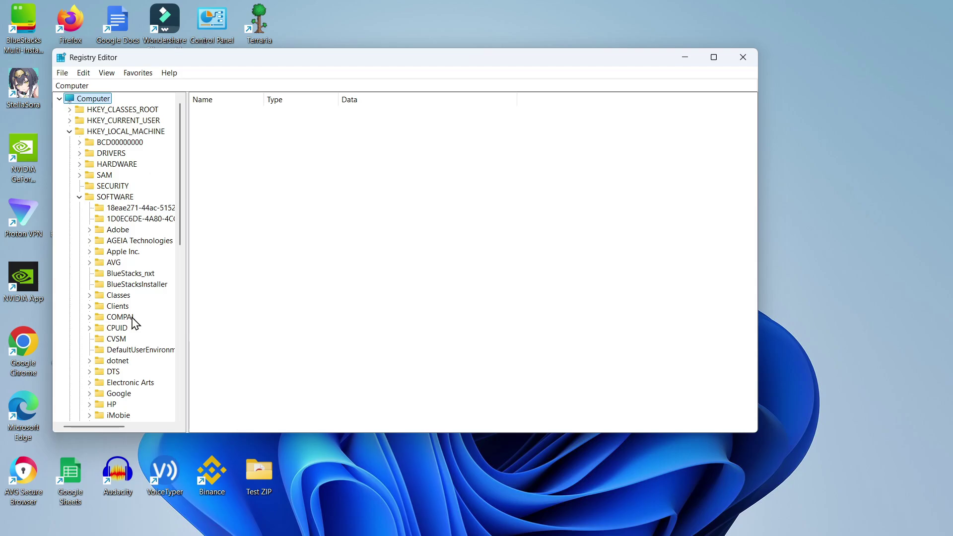
scroll(133, 279, "down", 2)
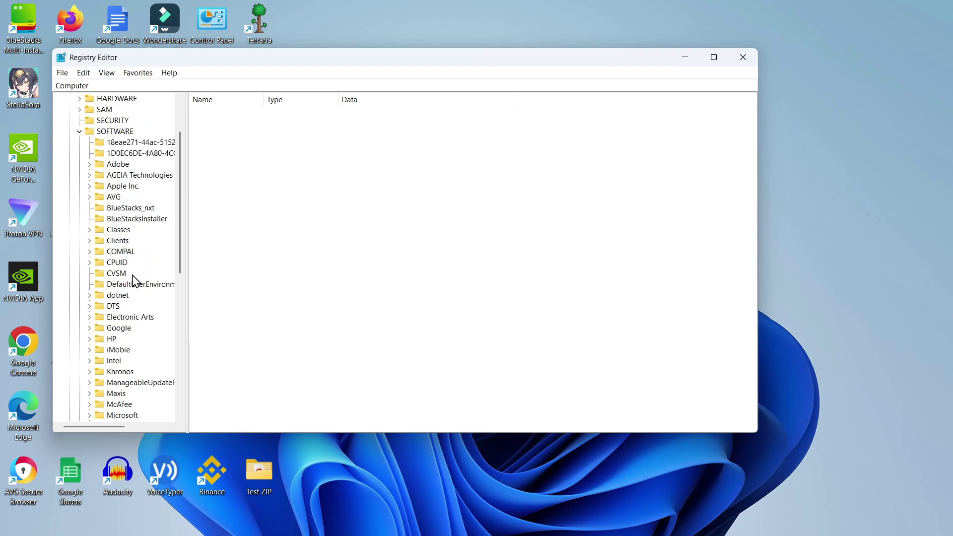
scroll(134, 277, "down", 1)
scroll(128, 283, "down", 2)
scroll(124, 302, "down", 1)
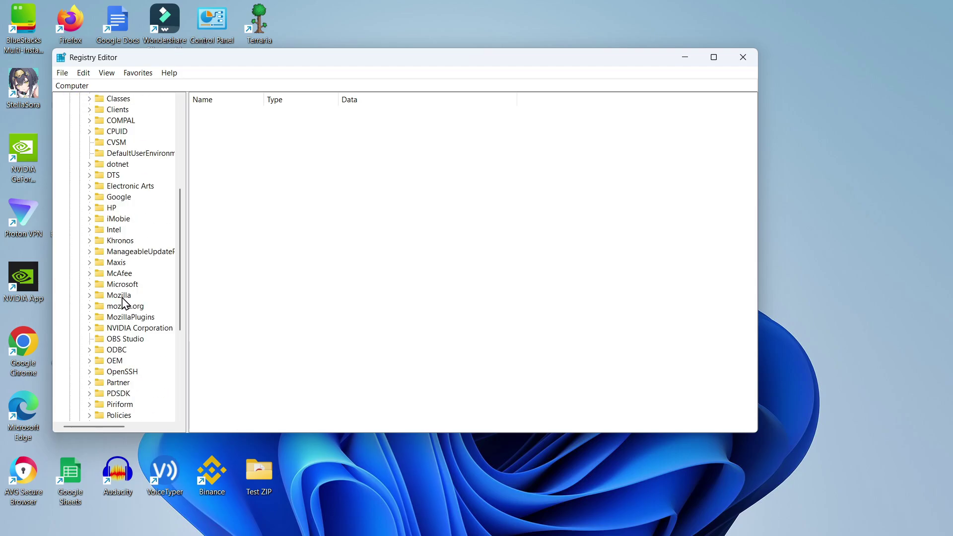
scroll(124, 313, "down", 1)
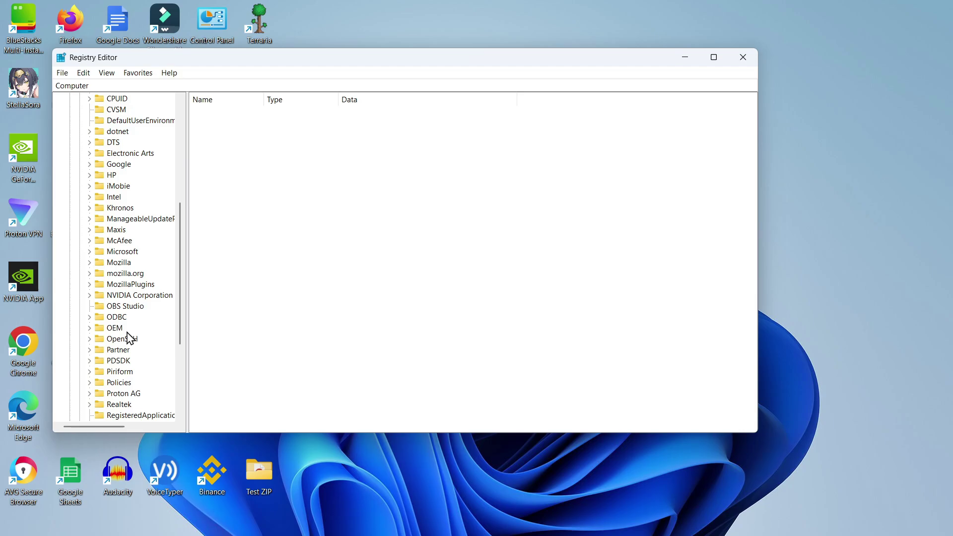
left_click(89, 383)
scroll(141, 364, "down", 1)
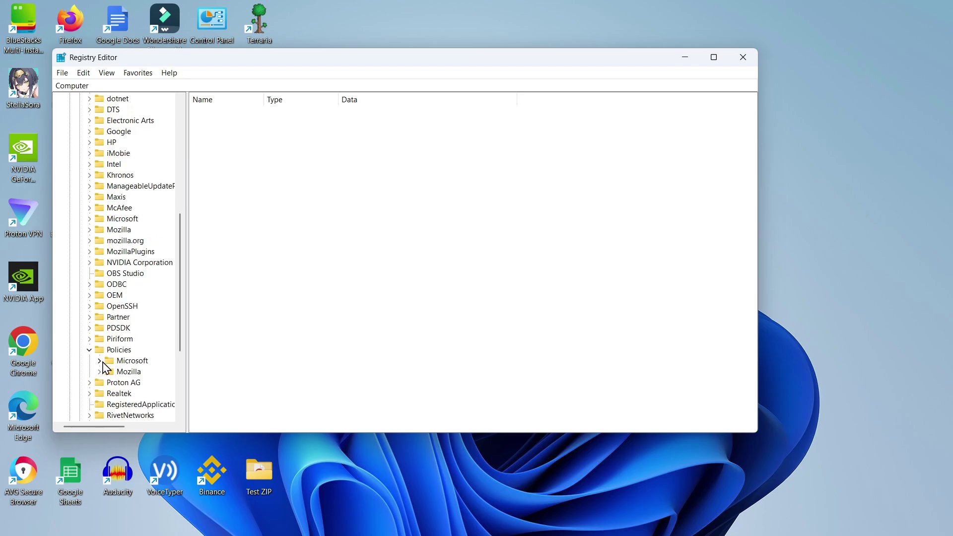
left_click(100, 360)
scroll(157, 352, "down", 1)
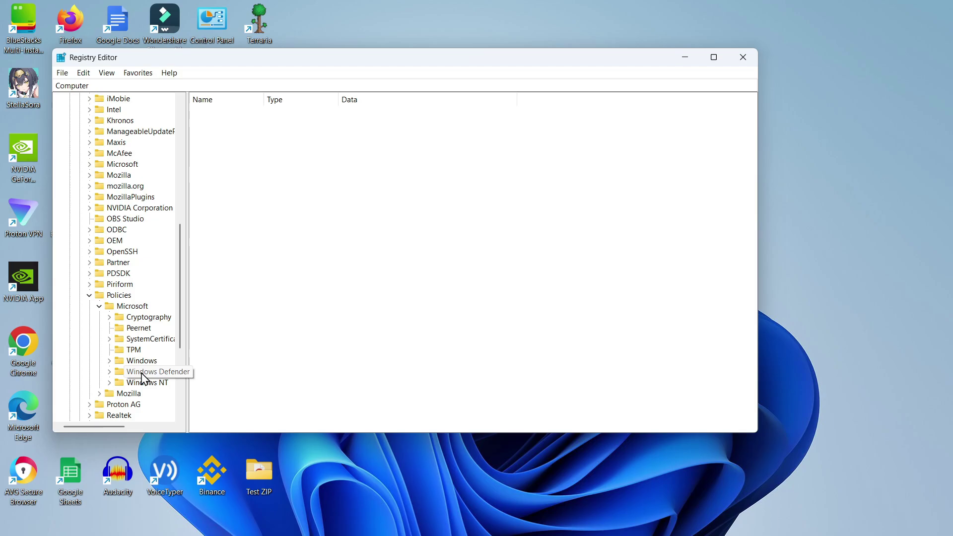
Create a DWORD (32-bit) value named DisableAntiSpyware under the Windows Defender key
right_click(143, 378)
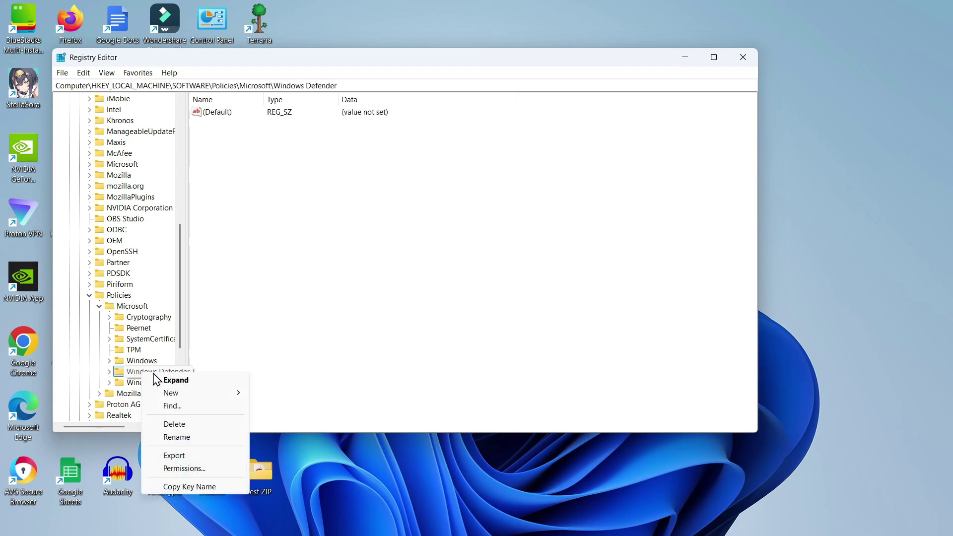
mouse_move(184, 392)
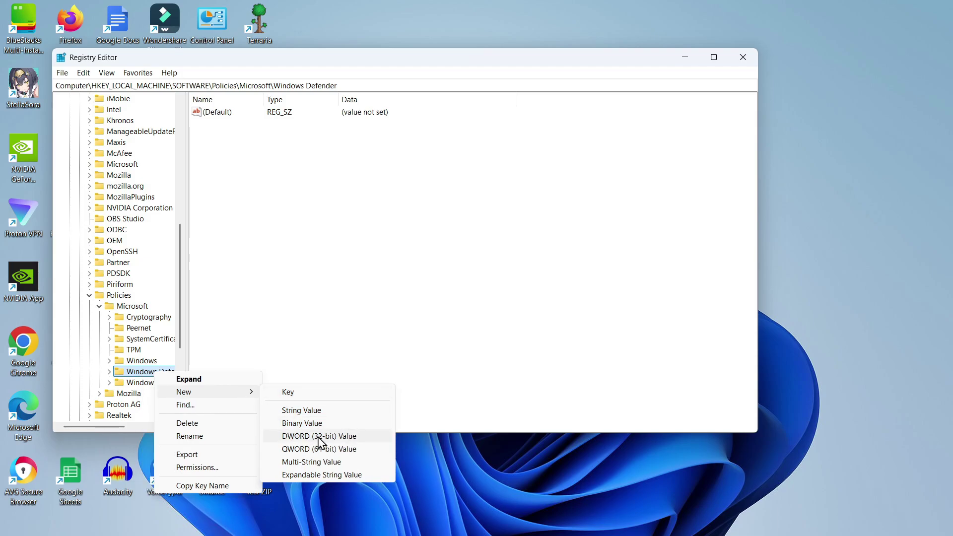
left_click(361, 438)
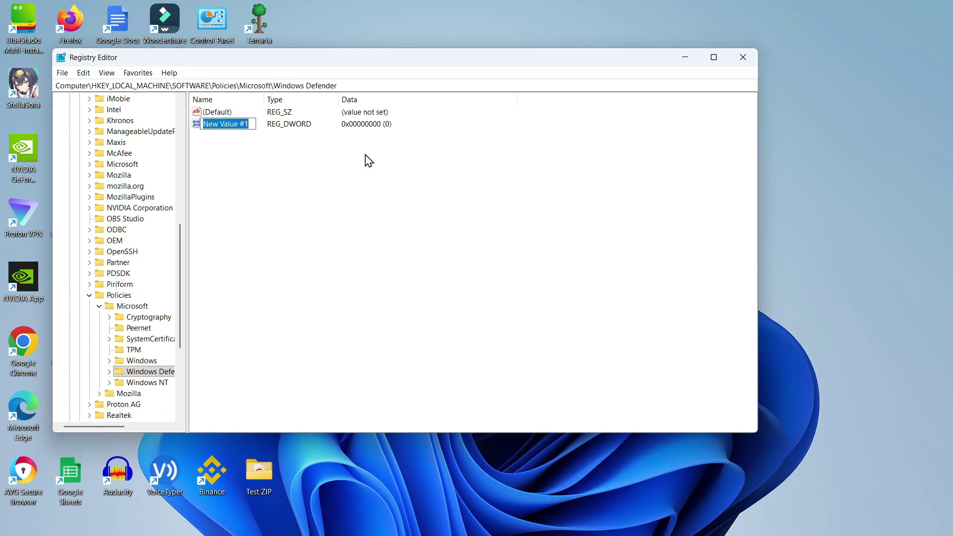
type("DisableAntiSpyware")
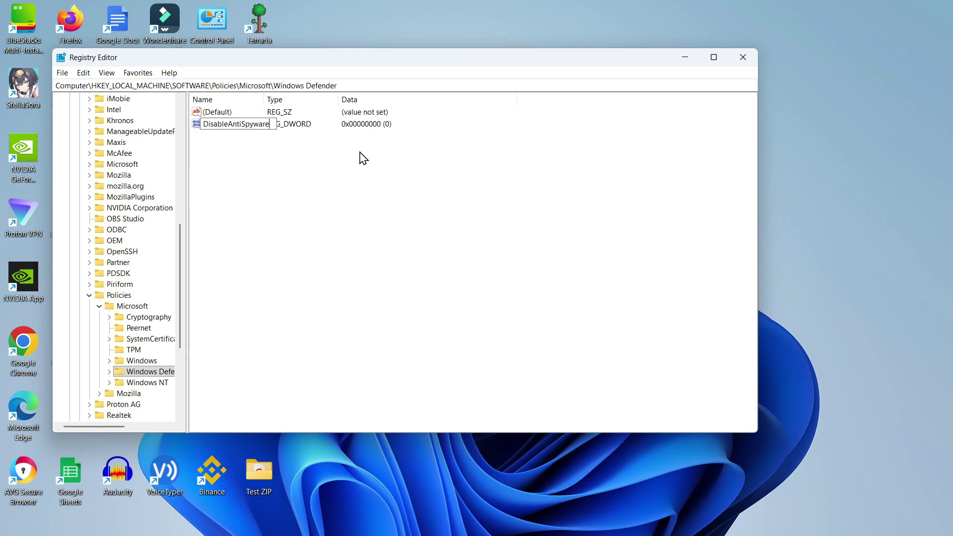
left_click(322, 162)
Modify DisableAntiSpyware and enter 1 as its value data
right_click(217, 131)
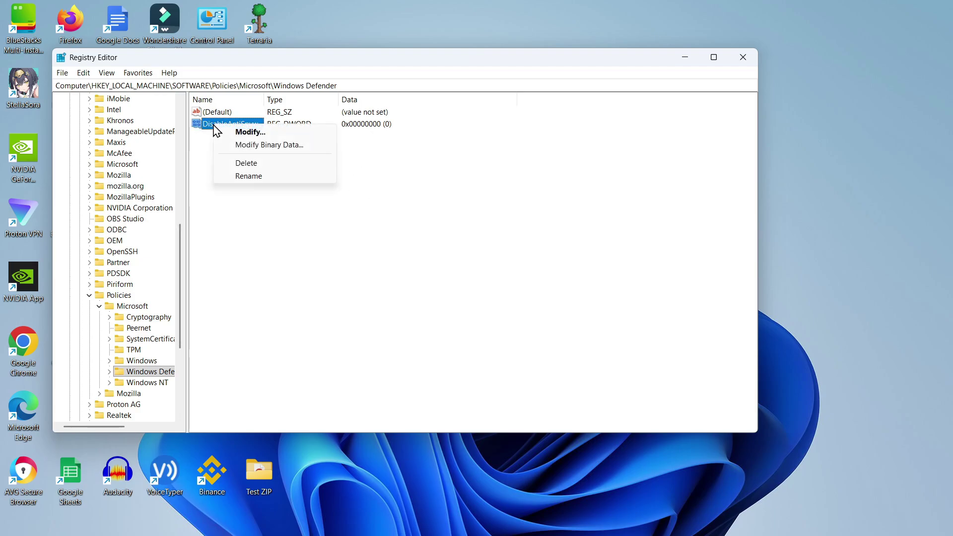
left_click(256, 133)
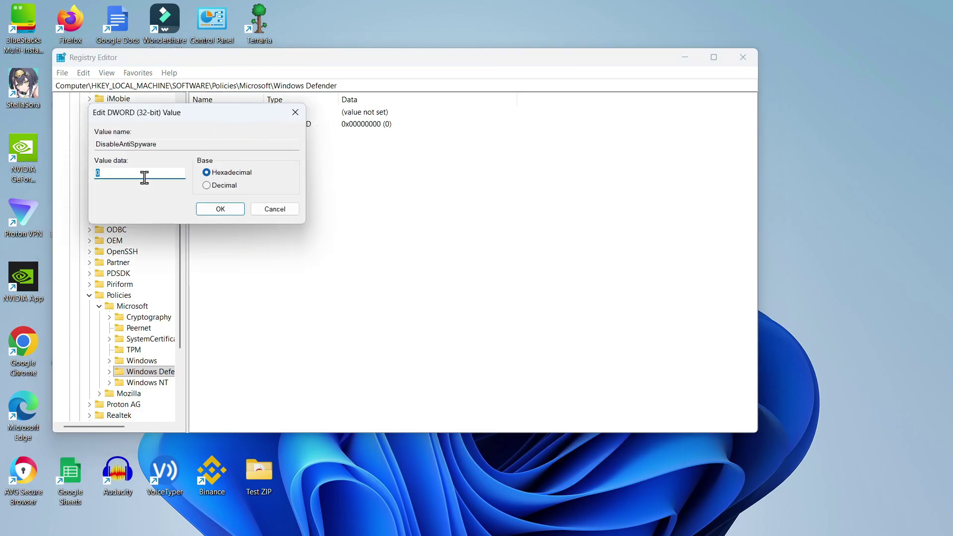
left_click(143, 174)
type("1")
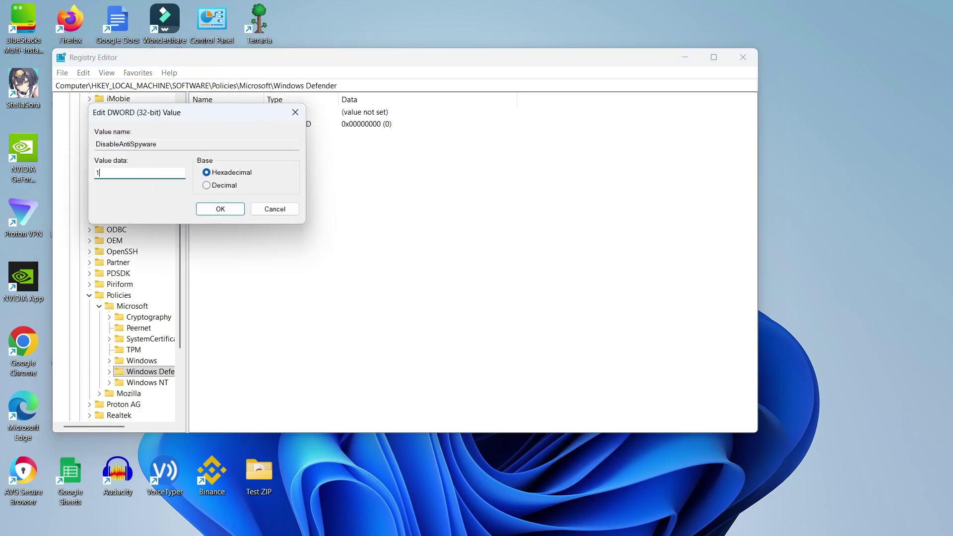